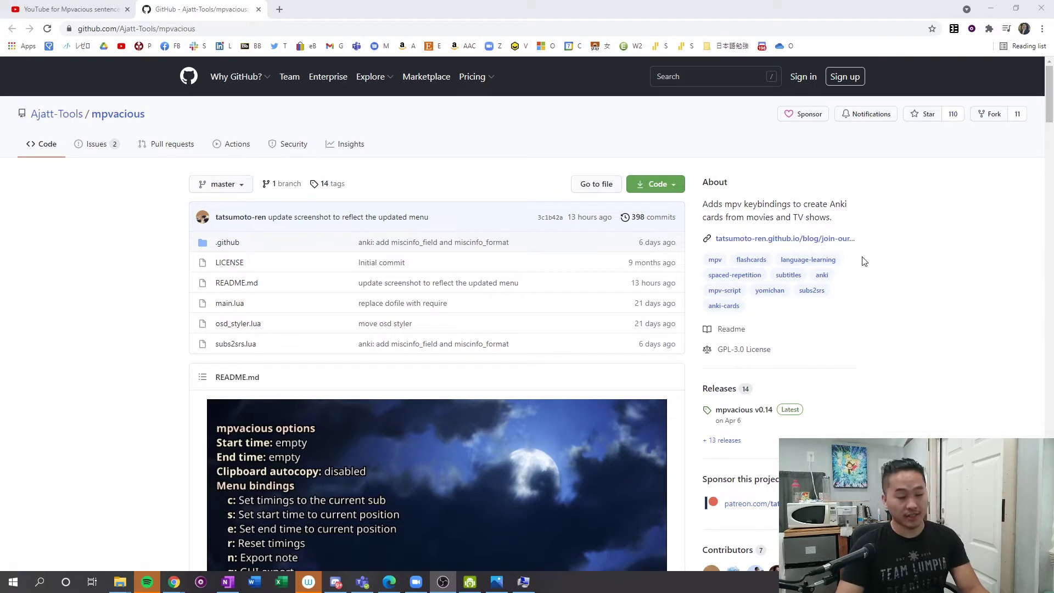
Launch mpv, check its console for script loading errors, and close the player
left_click(200, 581)
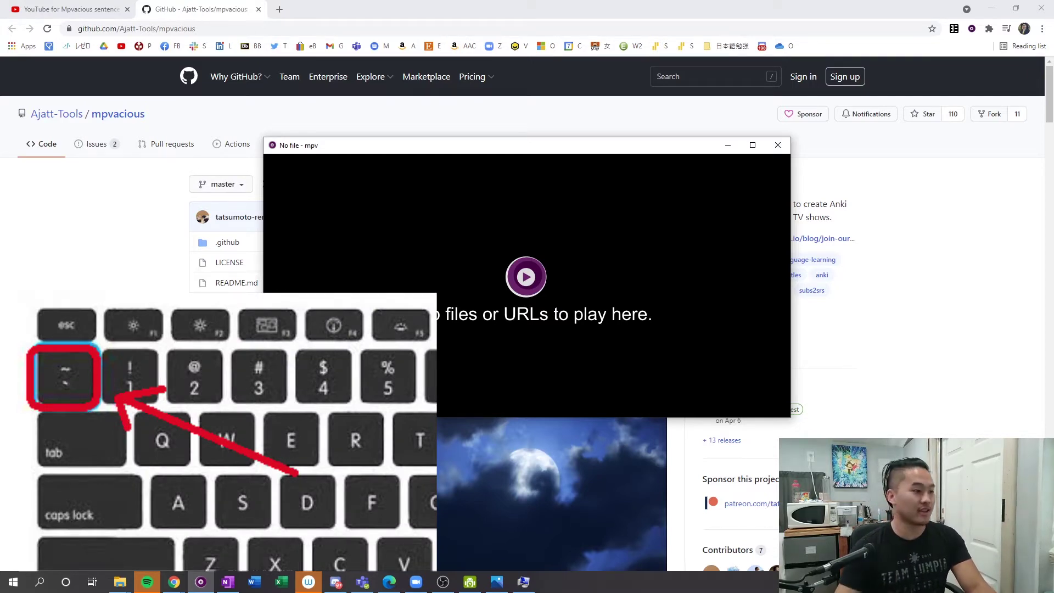
key("grave")
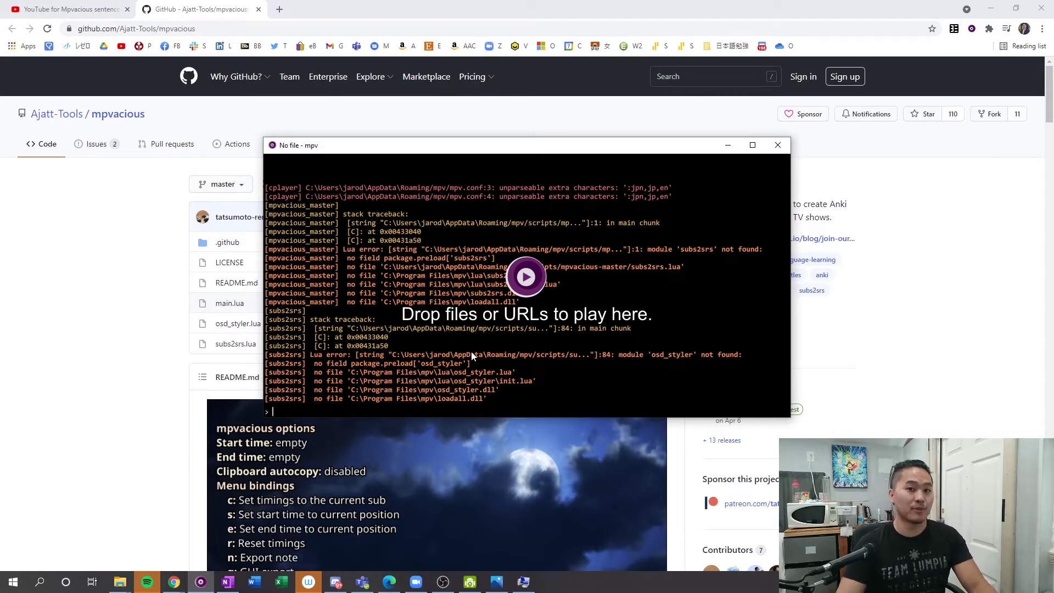
mouse_move(483, 401)
left_mouse_down()
mouse_move(450, 383)
mouse_move(476, 406)
left_mouse_up()
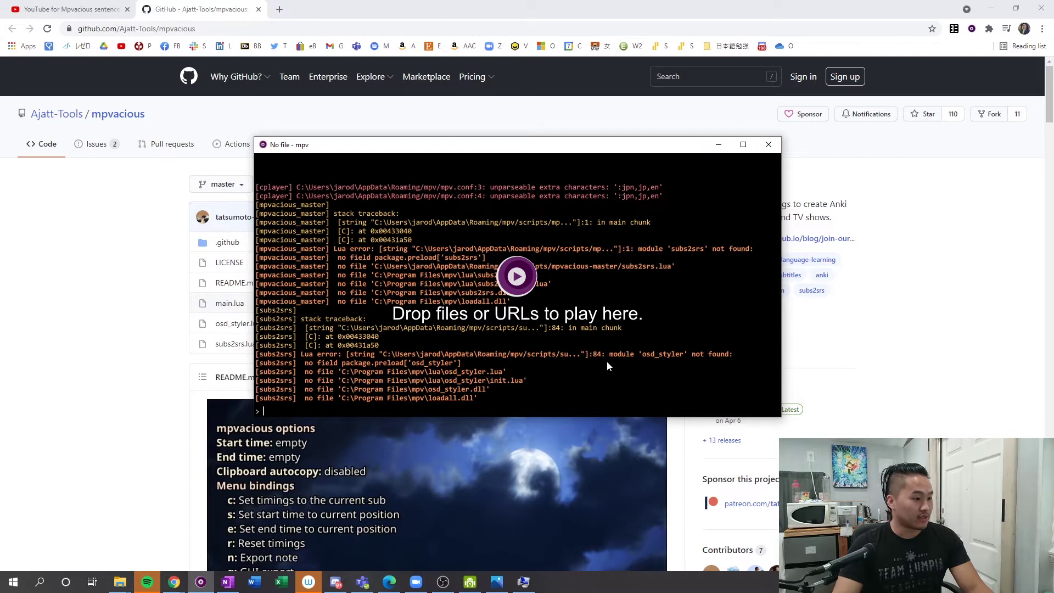
left_click(767, 145)
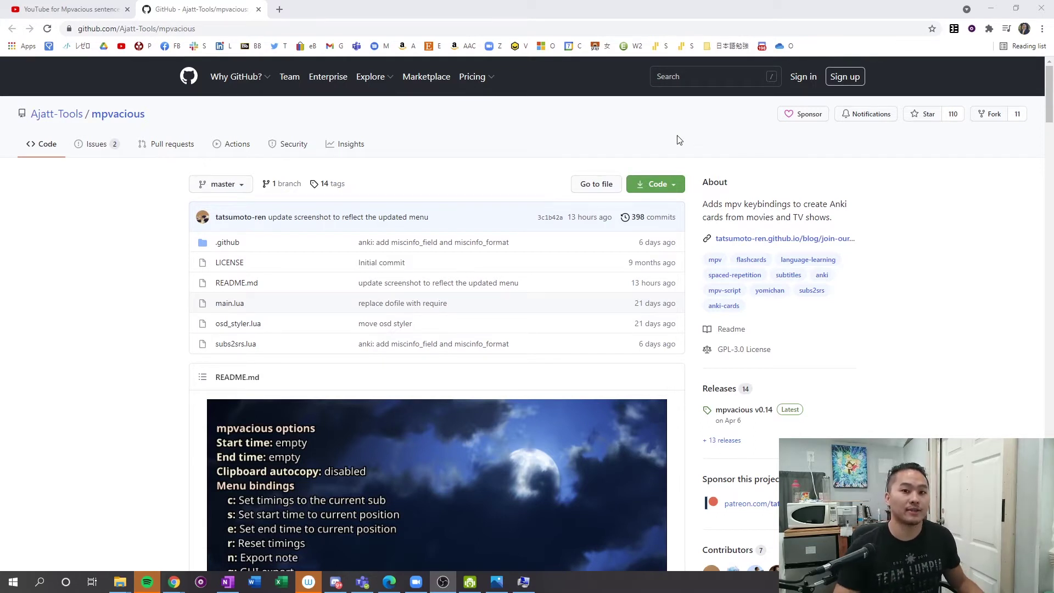
Download the mpvacious repository as a ZIP and replace the archive in mpv's scripts folder with its extracted folder
left_click(655, 192)
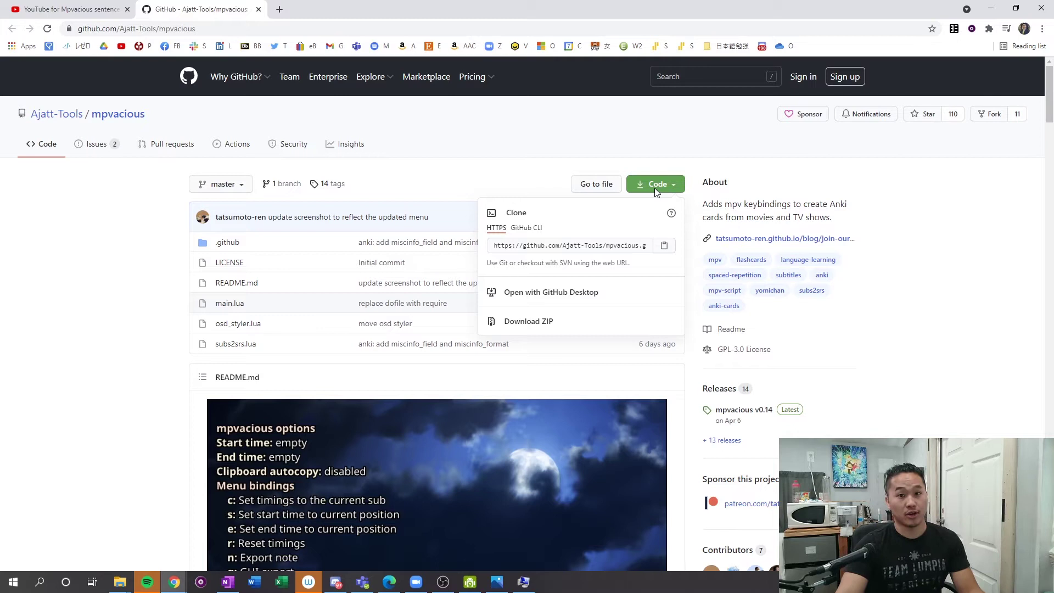
left_click(535, 320)
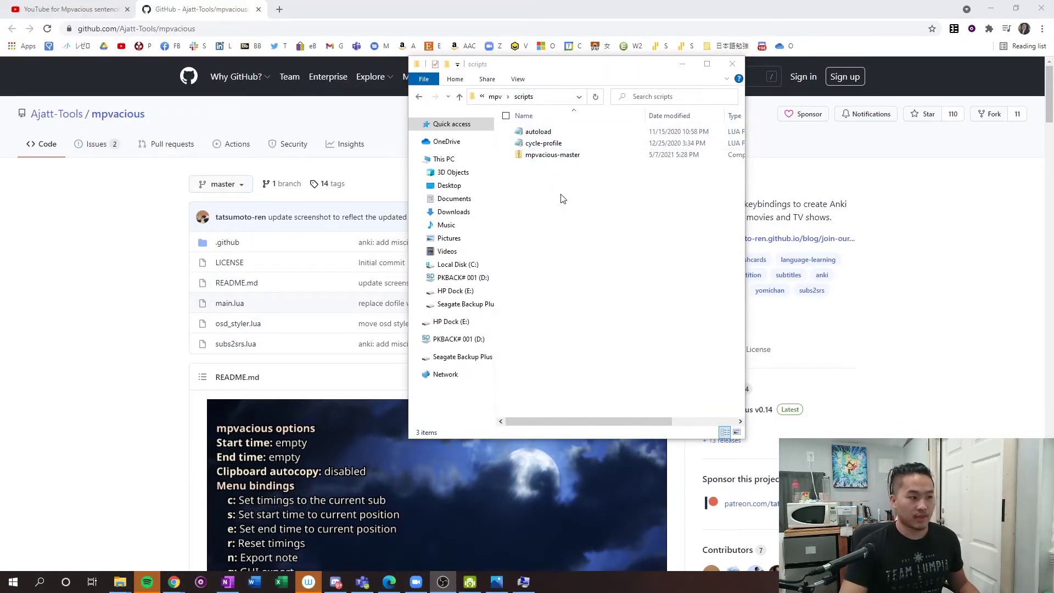
double_click(558, 155)
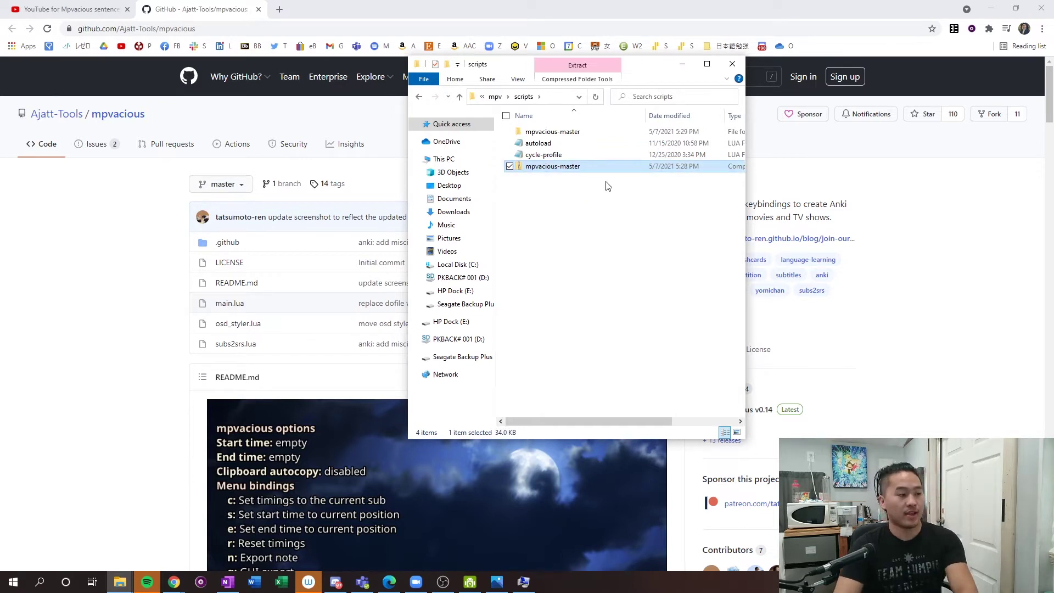
key("Delete")
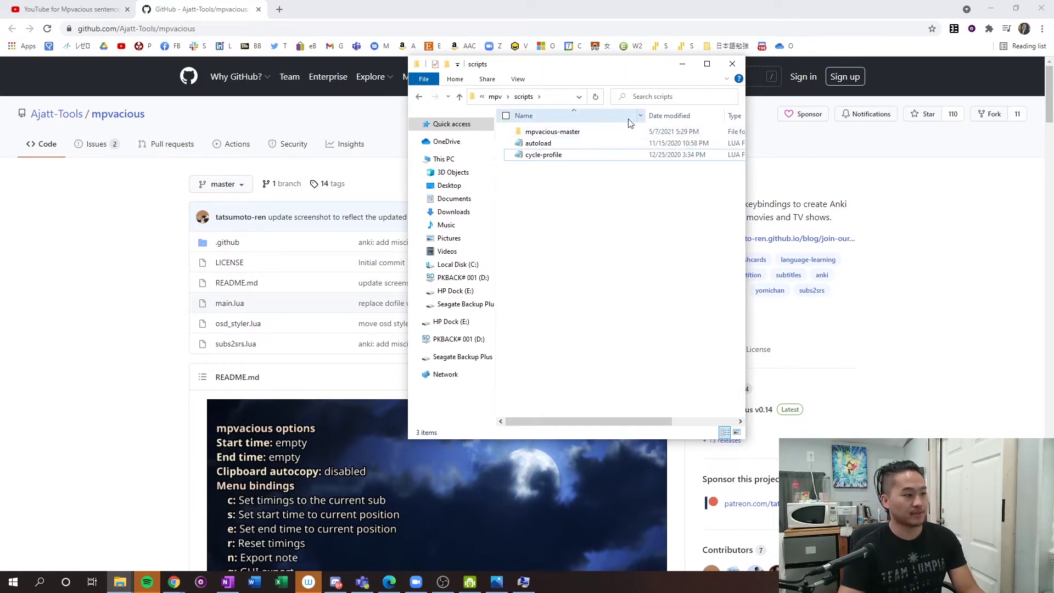
Move the nested mpvacious-master folder up one level, directly into mpv's scripts folder
left_click(596, 133)
double_click(558, 133)
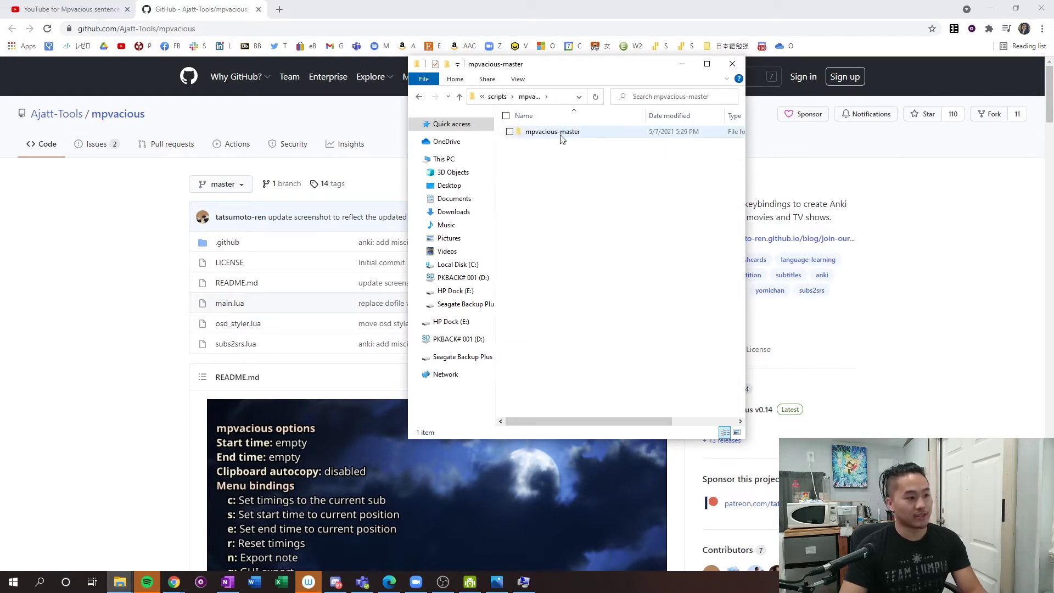
right_click(559, 138)
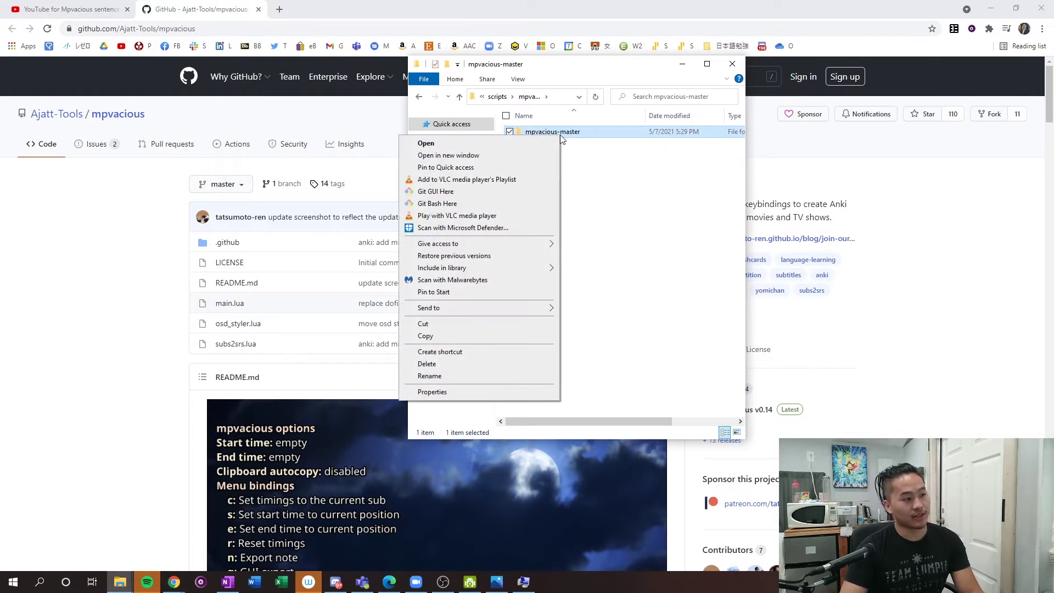
left_click(465, 323)
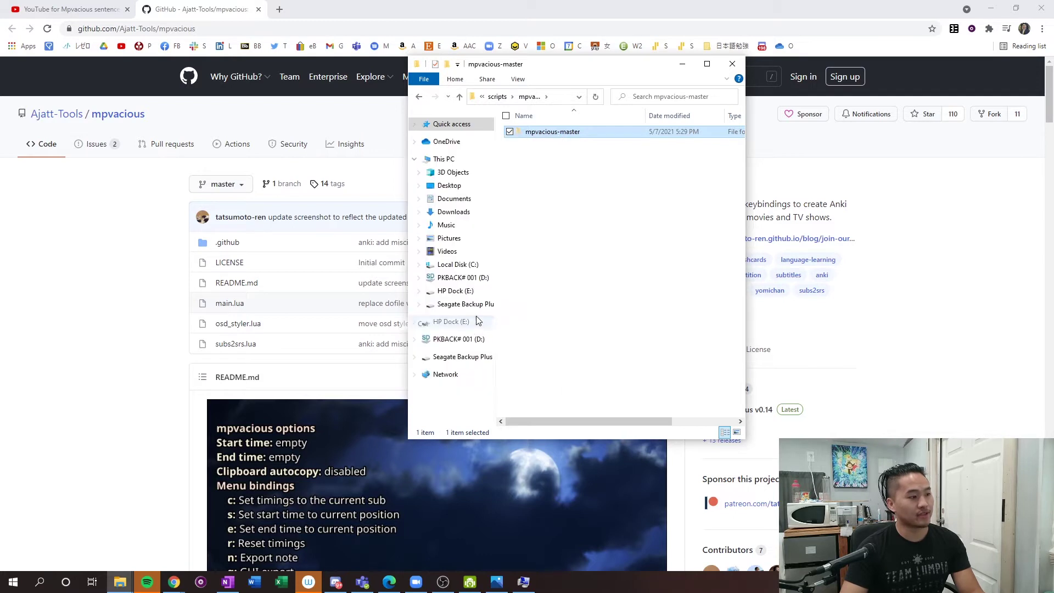
left_click(419, 98)
right_click(577, 192)
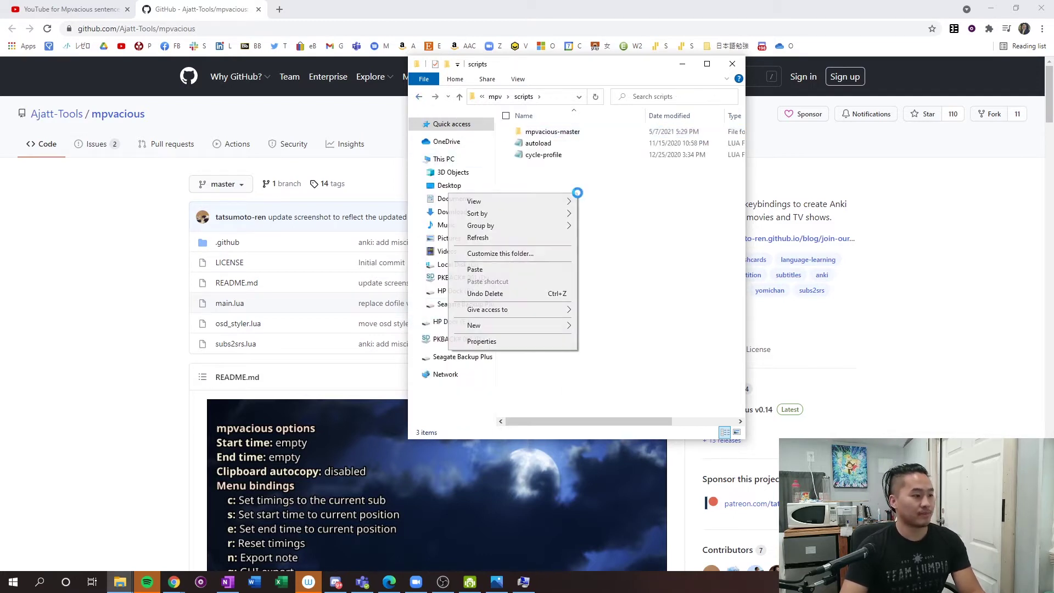
left_click(524, 270)
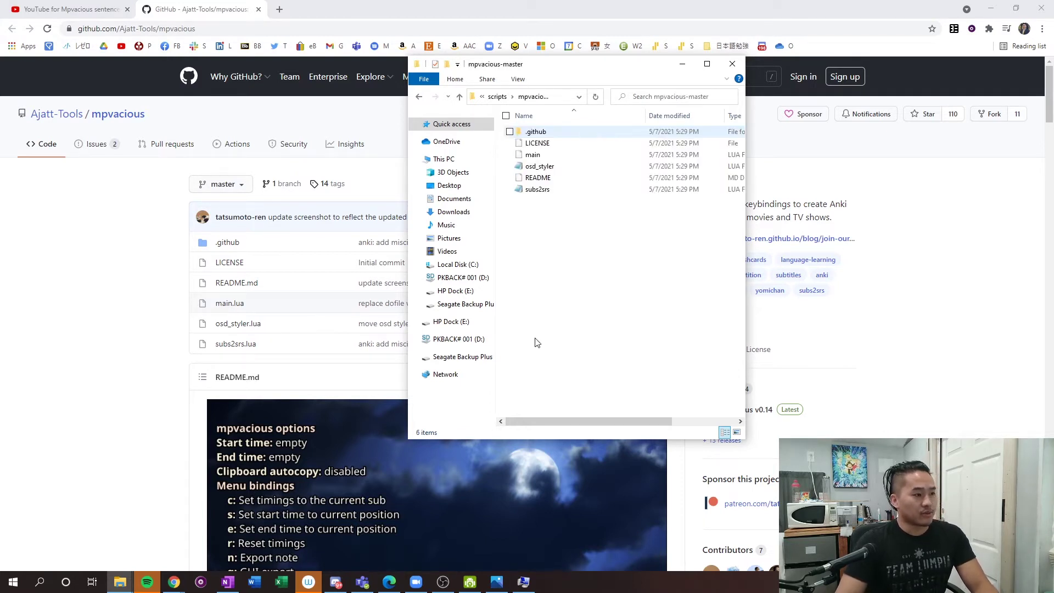
Check which files sit directly inside the mpvacious-master folder and return to the scripts folder
left_click_drag(557, 193, 587, 267)
left_click_drag(524, 132, 524, 131)
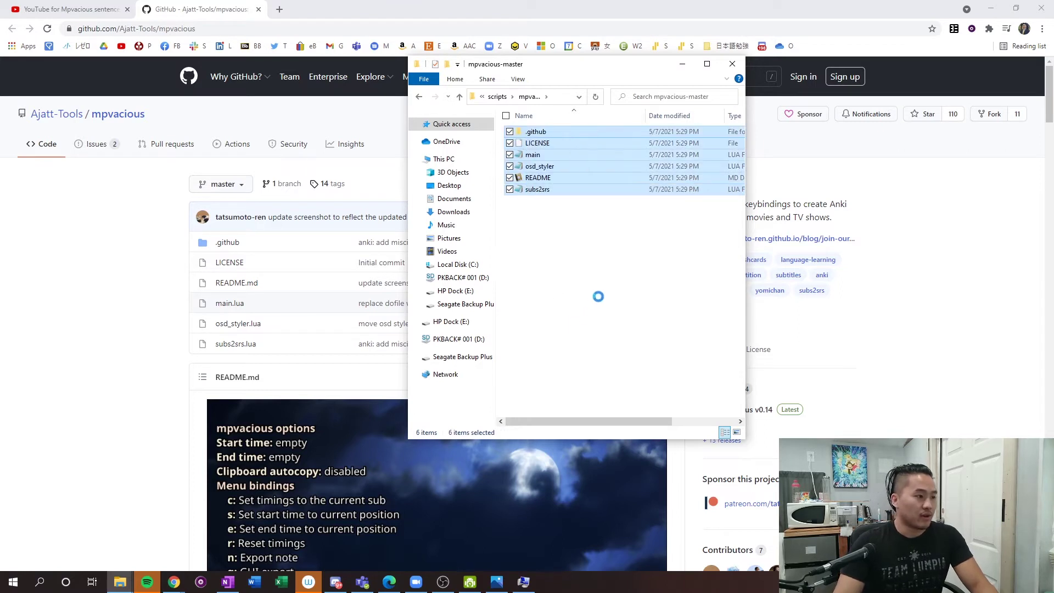
left_click(584, 248)
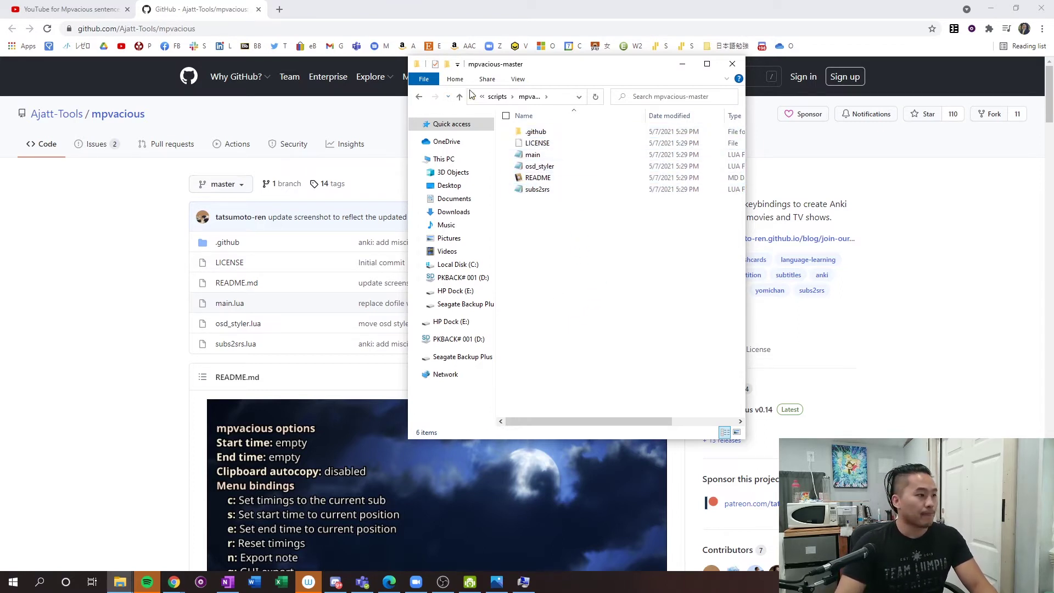
left_click(418, 97)
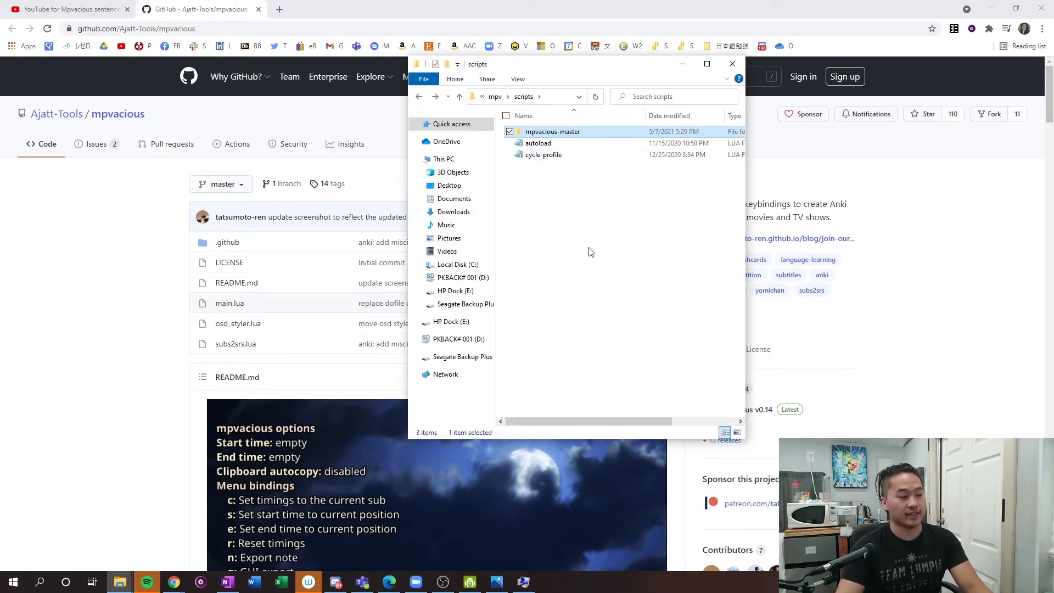
Relaunch mpv and check its console for mpvacious script errors
left_click(202, 583)
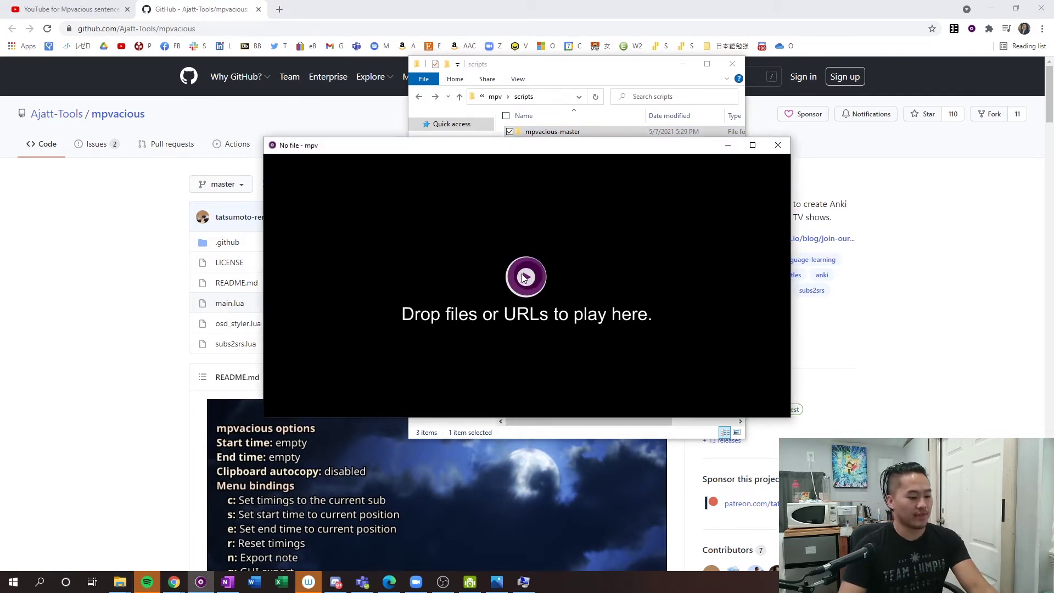
key("grave")
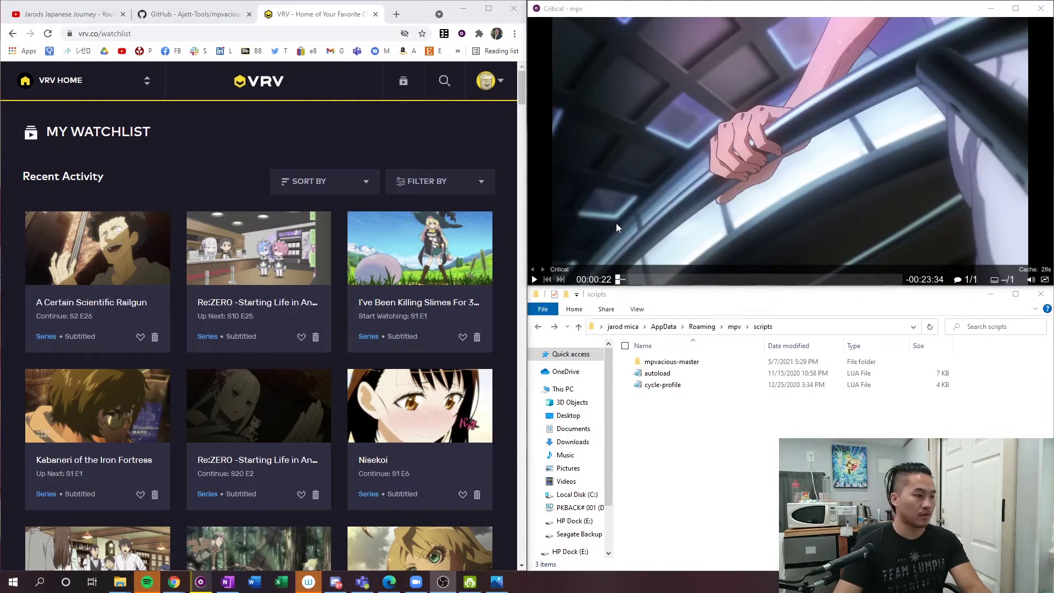
Show the mpvacious options over the playing video and look through its menu bindings and global bindings
left_click(617, 222)
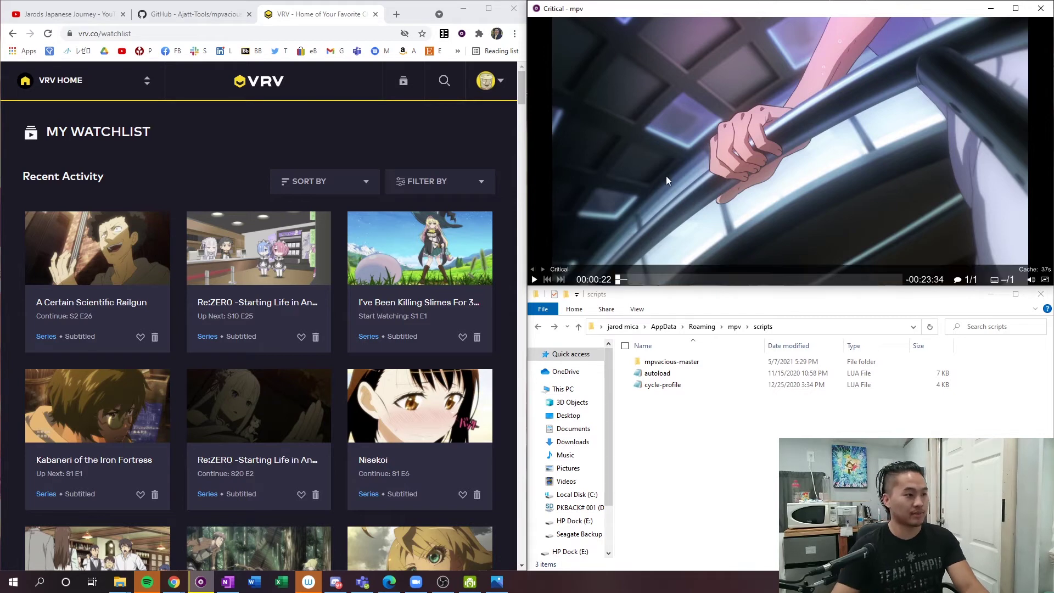
key("a")
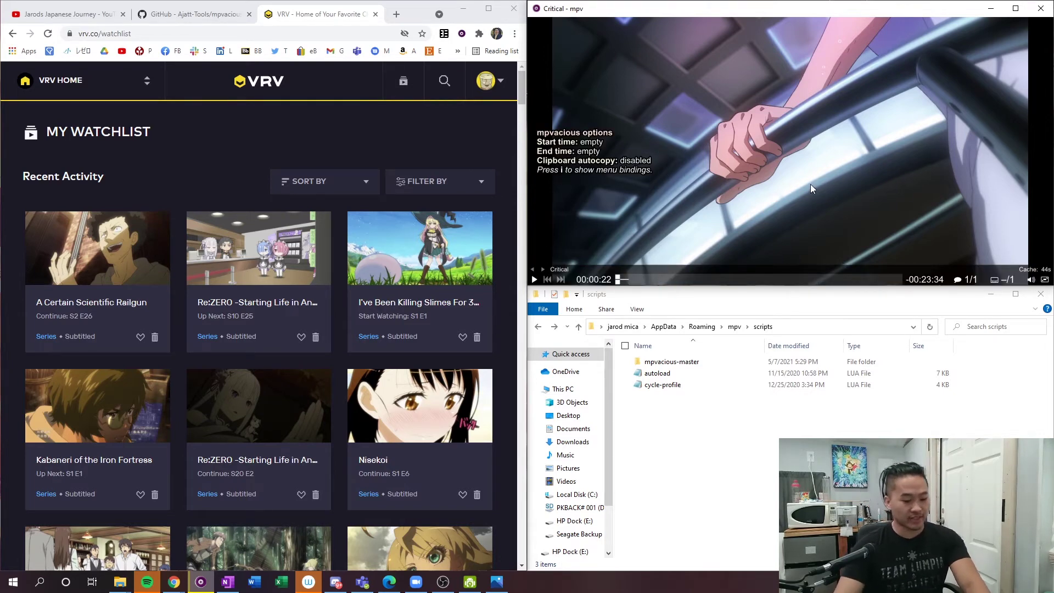
key("i")
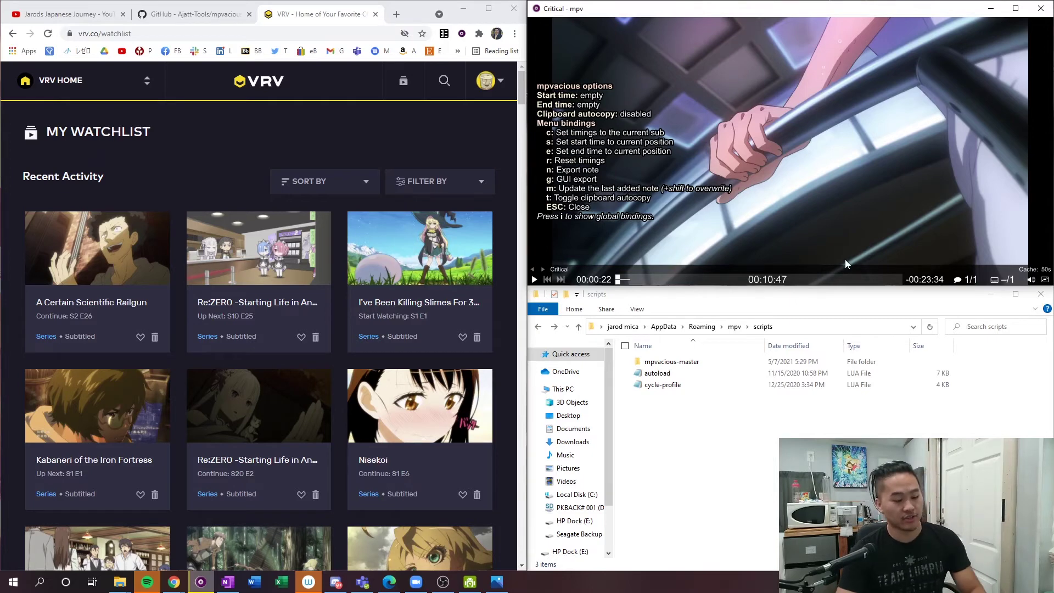
key("i")
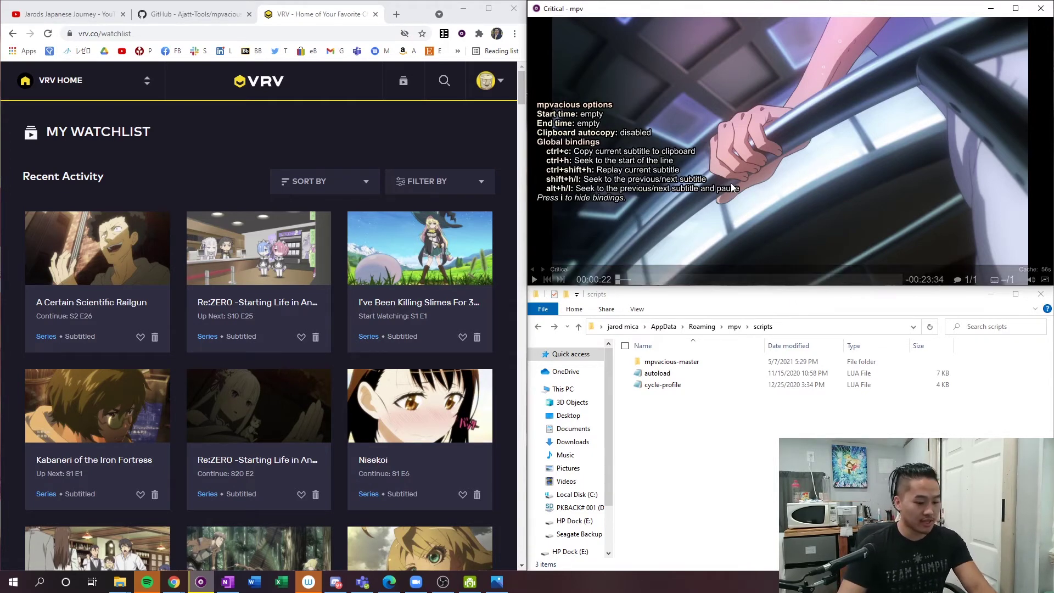
key("i")
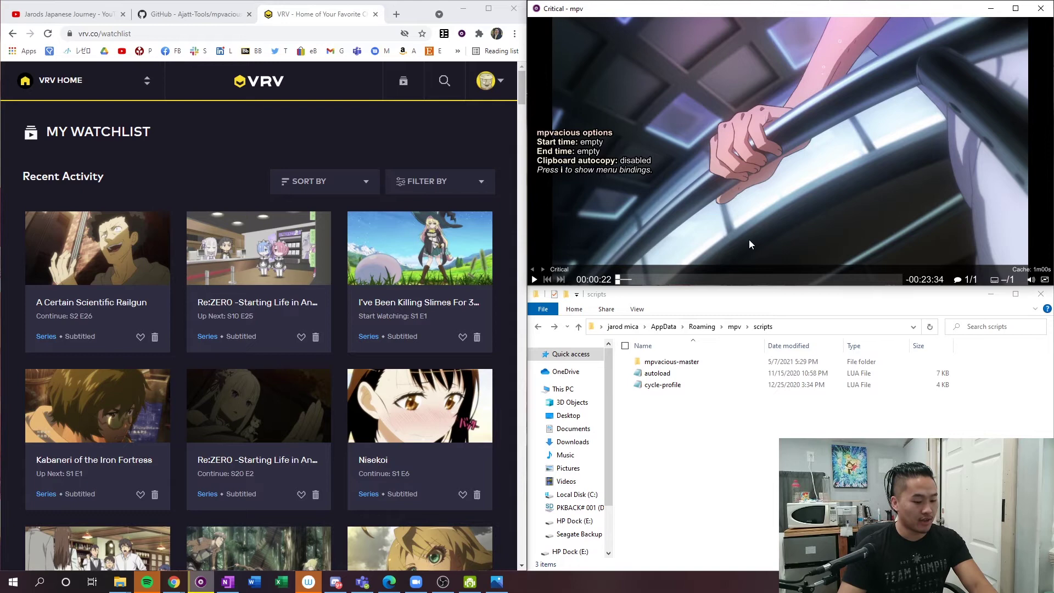
key("i")
key("i")
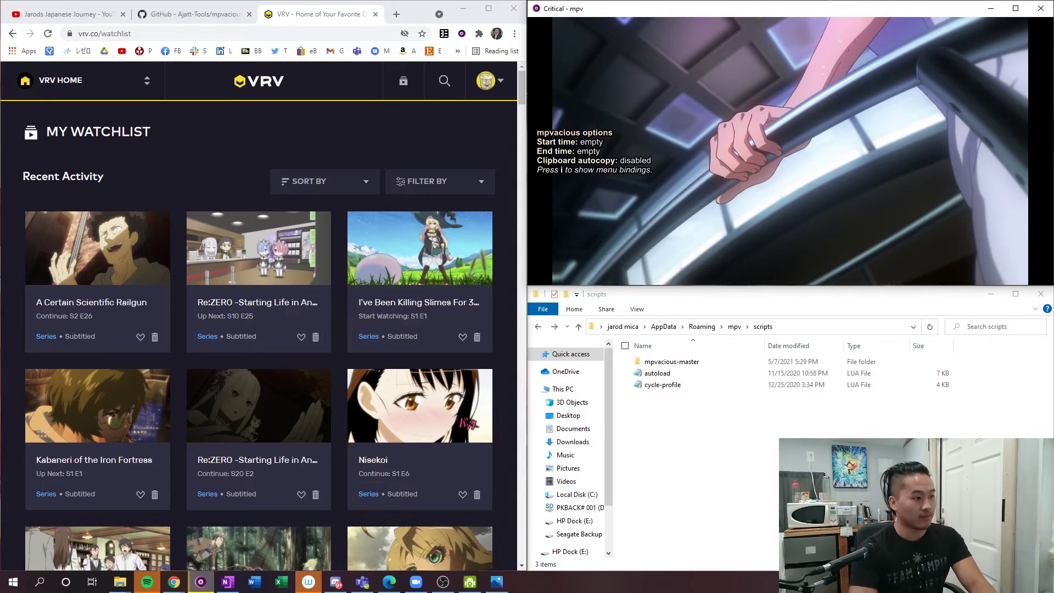
Try to copy the current subtitle and export a note from the mpvacious menu
key("ctrl+c")
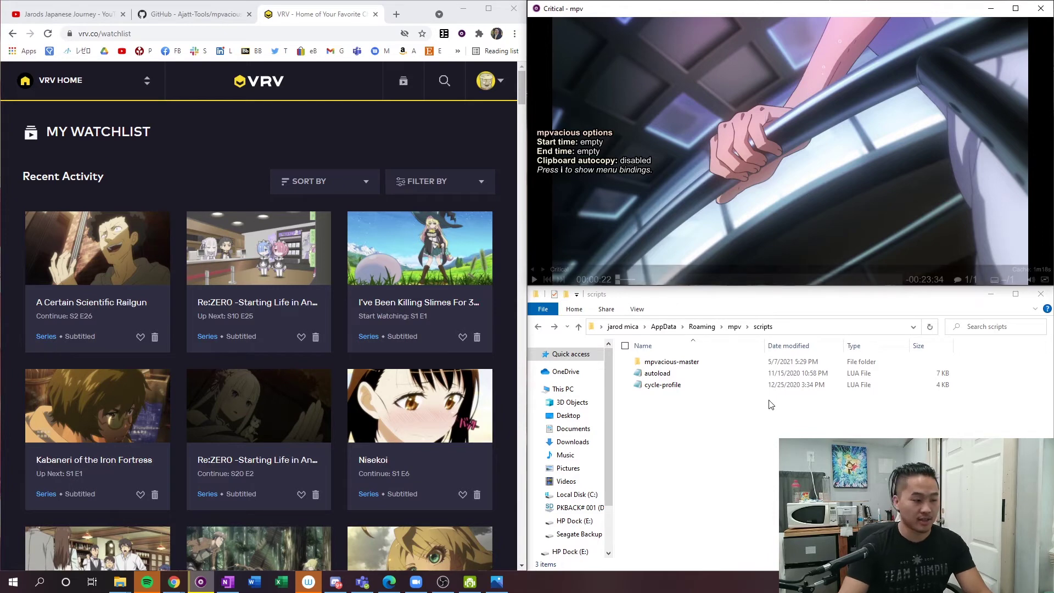
key("n")
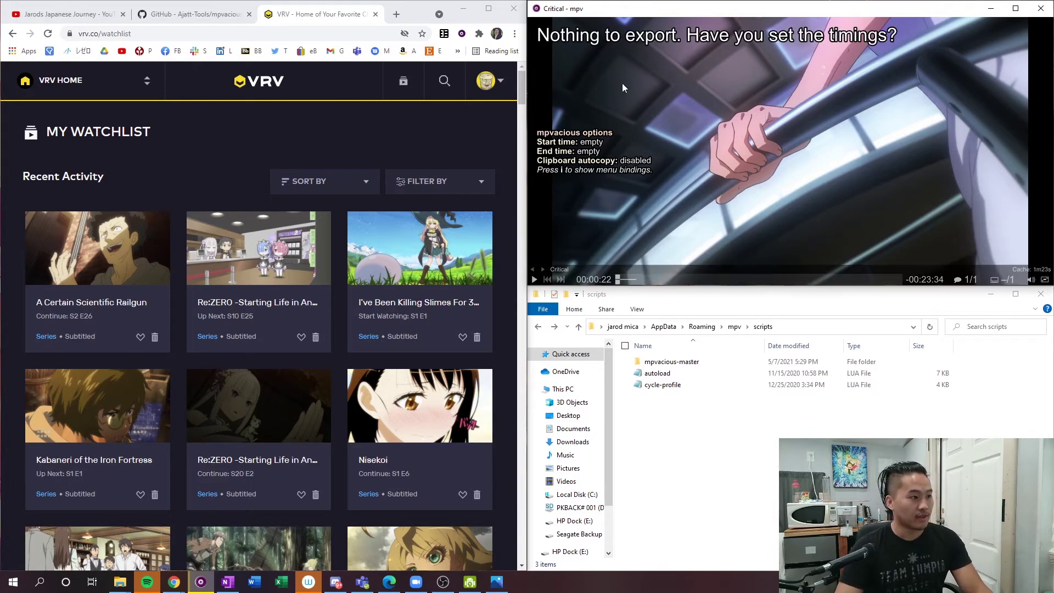
Open the mpvacious-master folder inside mpv's scripts folder
left_click(706, 371)
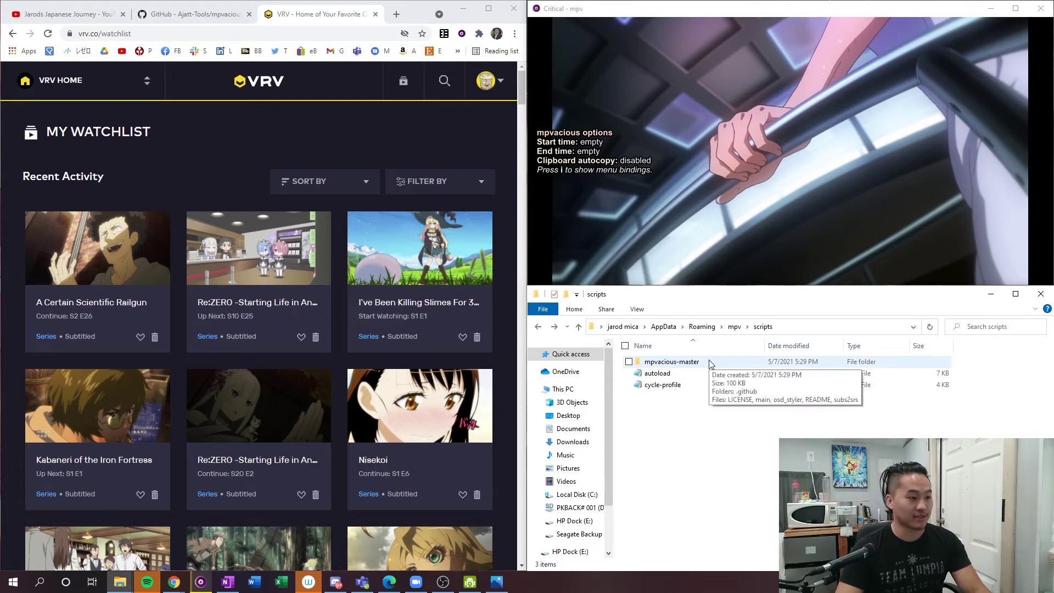
double_click(709, 363)
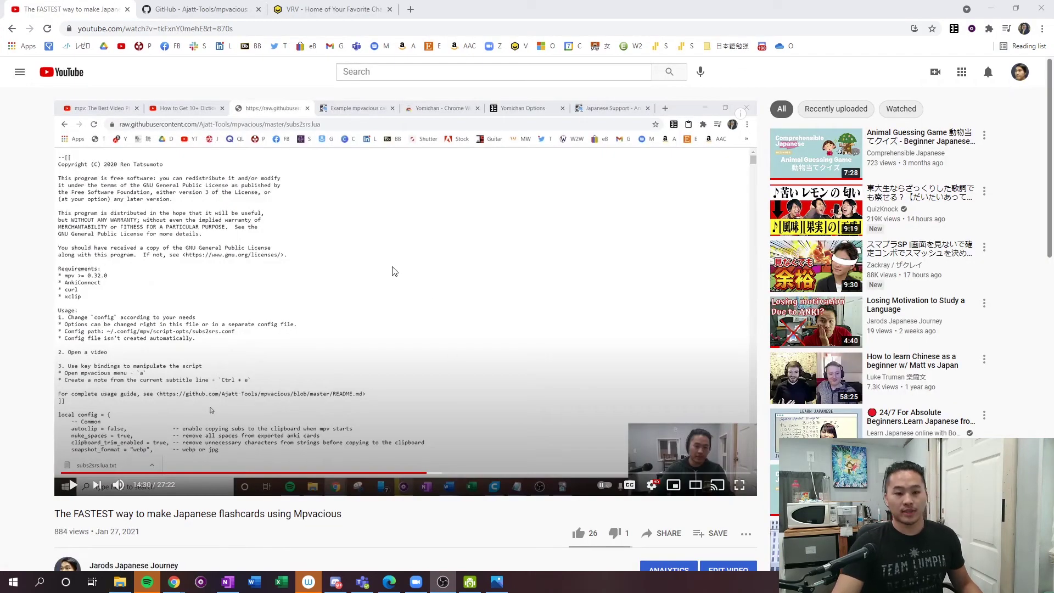
Download subs2srs.lua from the Google Drive link in the YouTube video's expanded description and close the Drive tabs
scroll(47, 228, "down", 8)
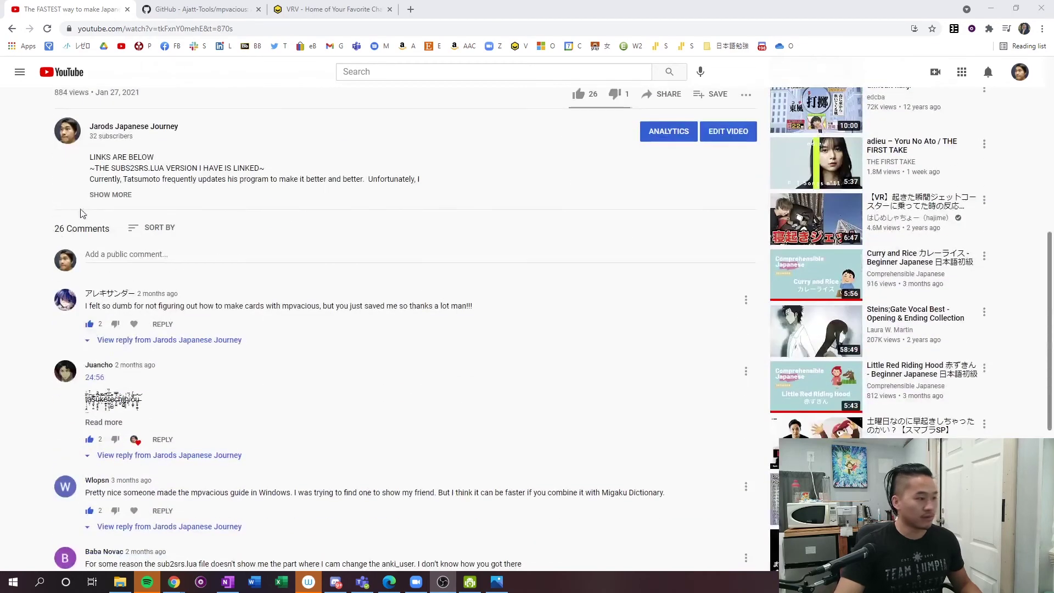
left_click(115, 192)
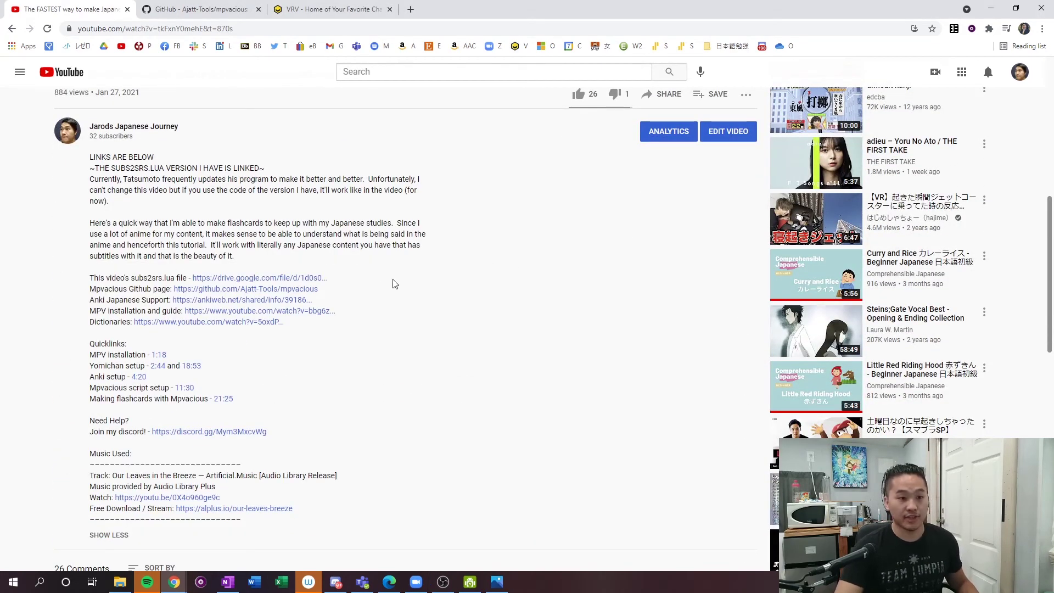
scroll(395, 283, "up", 5)
scroll(470, 245, "down", 5)
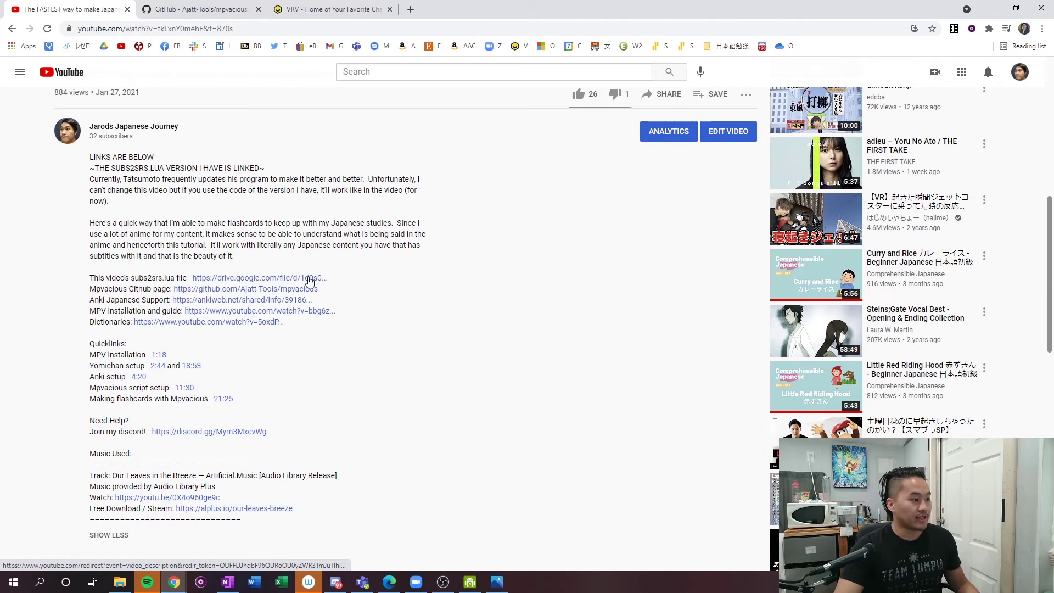
left_click(228, 280)
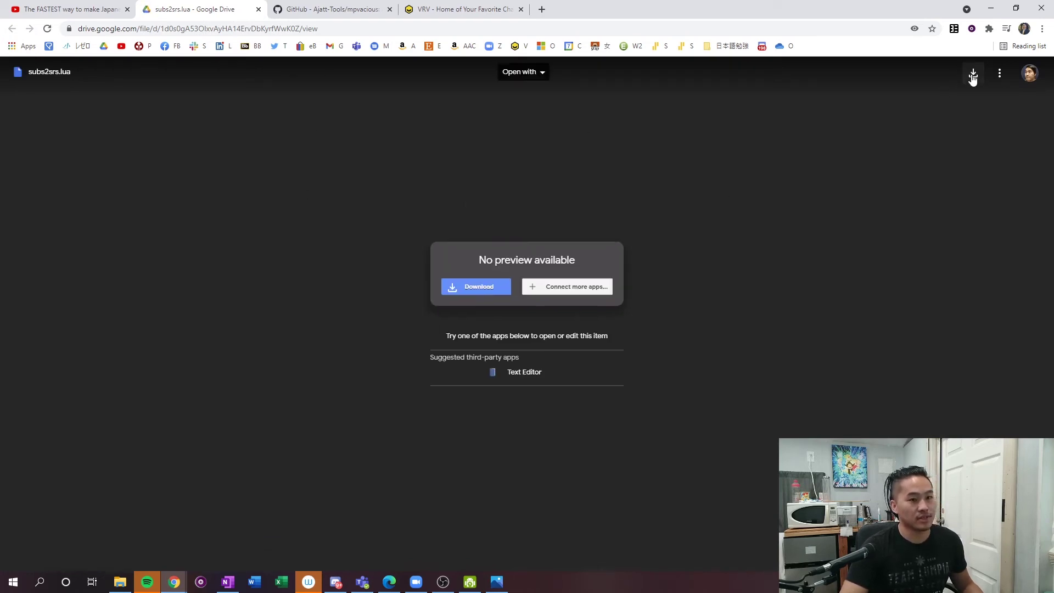
left_click(476, 288)
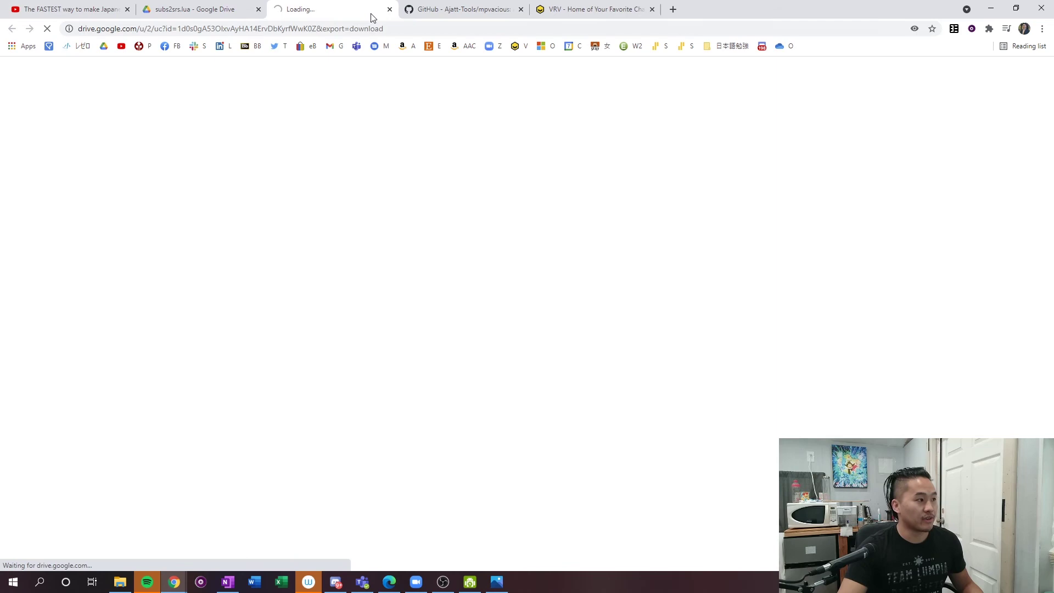
key("ctrl+w")
key("ctrl+w")
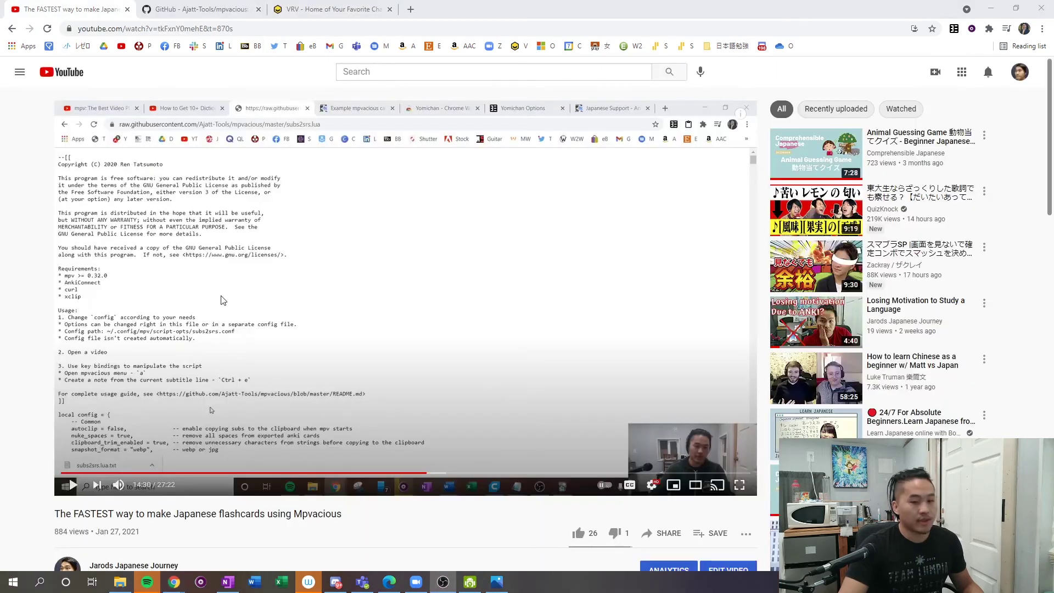
Review the links and chapter quicklinks in the video's description
scroll(105, 388, "down", 5)
scroll(105, 388, "down", 4)
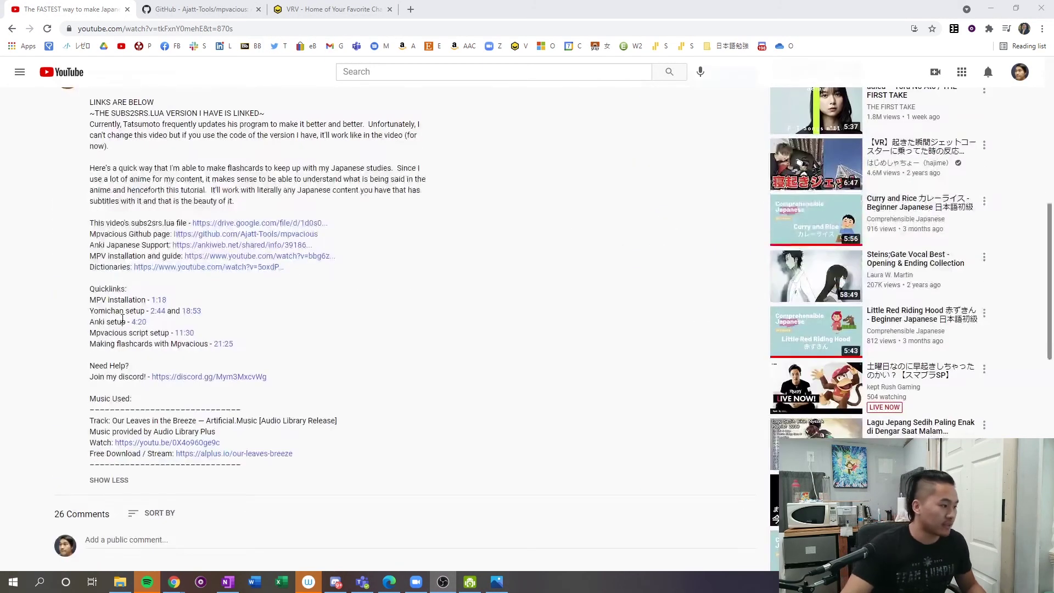
scroll(218, 336, "up", 9)
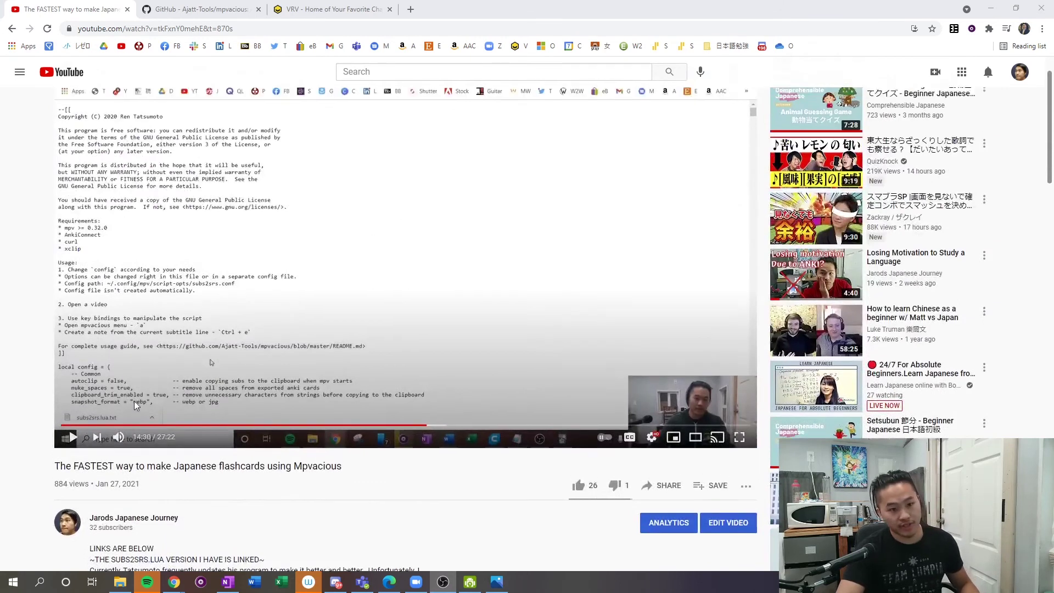